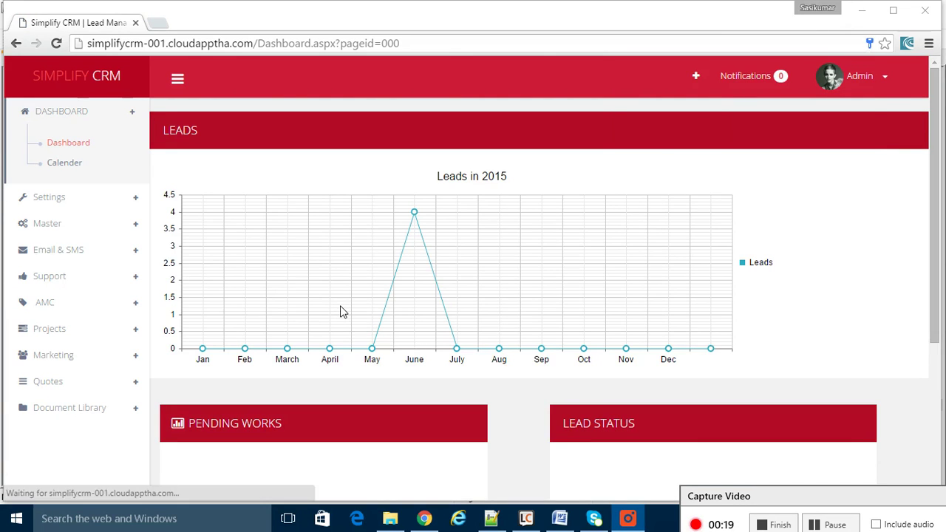
- Examine the dashboard's leads chart, pending works and lead status, along with the available quick-add shortcuts
{"action": "left_click", "coordinate": [849, 229]}
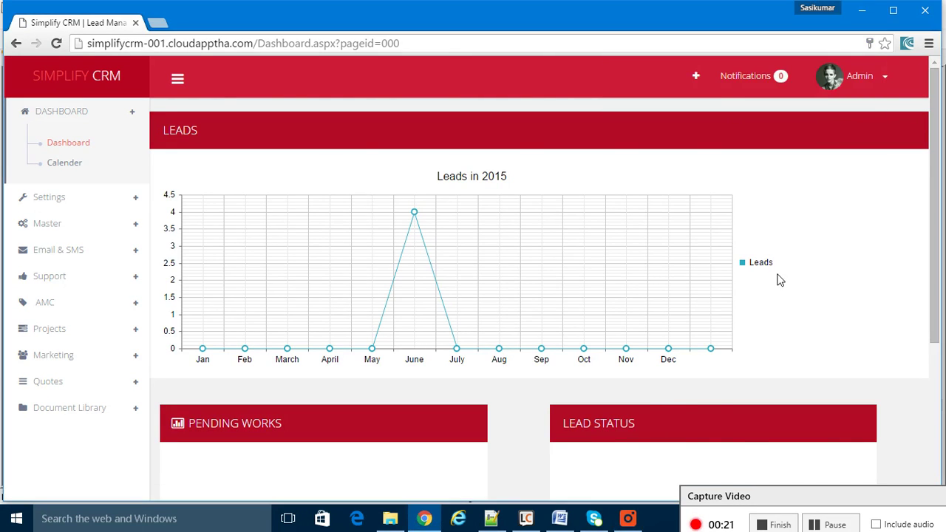
{"action": "scroll", "coordinate": [776, 277], "scroll_direction": "down", "scroll_amount": 3}
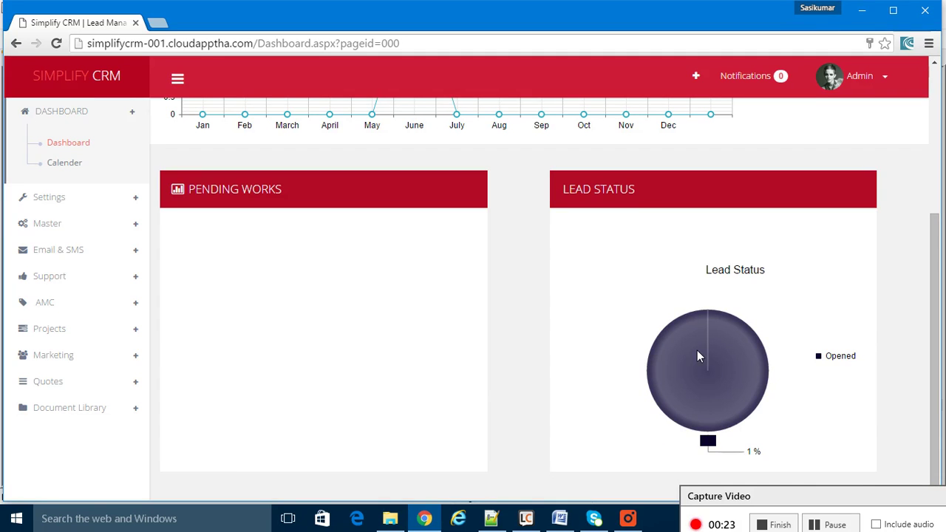
{"action": "scroll", "coordinate": [686, 363], "scroll_direction": "up", "scroll_amount": 3}
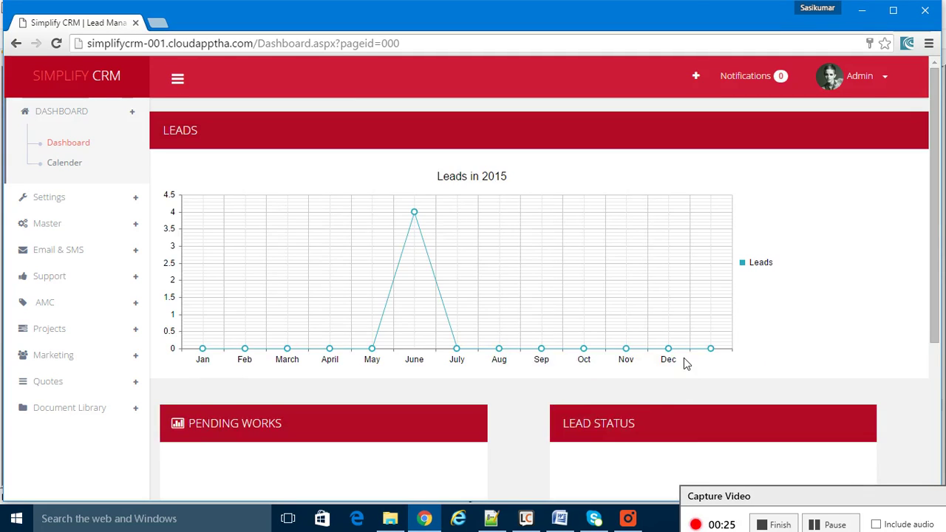
{"action": "scroll", "coordinate": [511, 318], "scroll_direction": "down", "scroll_amount": 3}
{"action": "scroll", "coordinate": [226, 281], "scroll_direction": "up", "scroll_amount": 3}
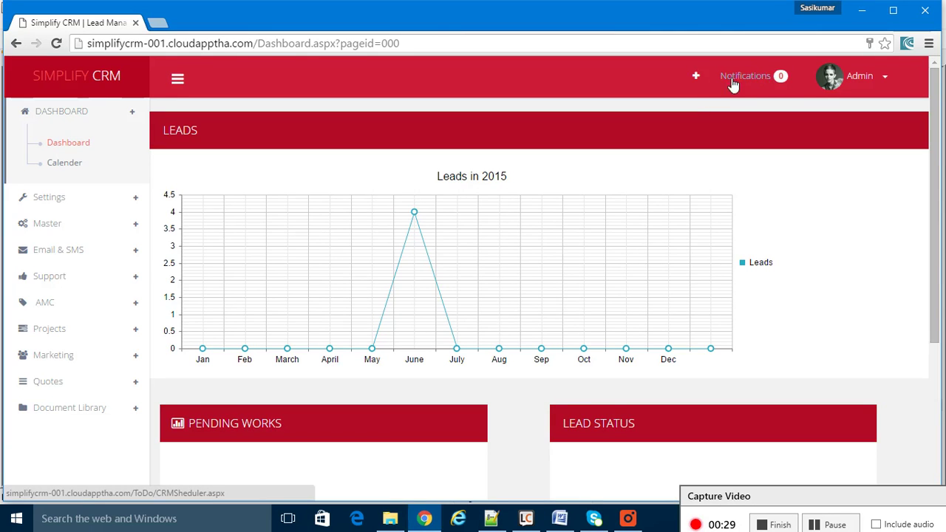
{"action": "left_click", "coordinate": [700, 80]}
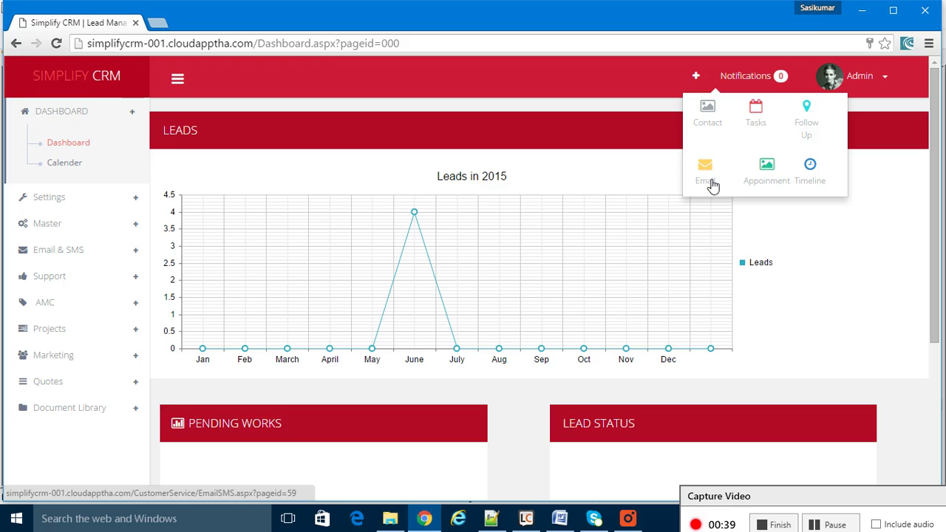
{"action": "left_click", "coordinate": [697, 77]}
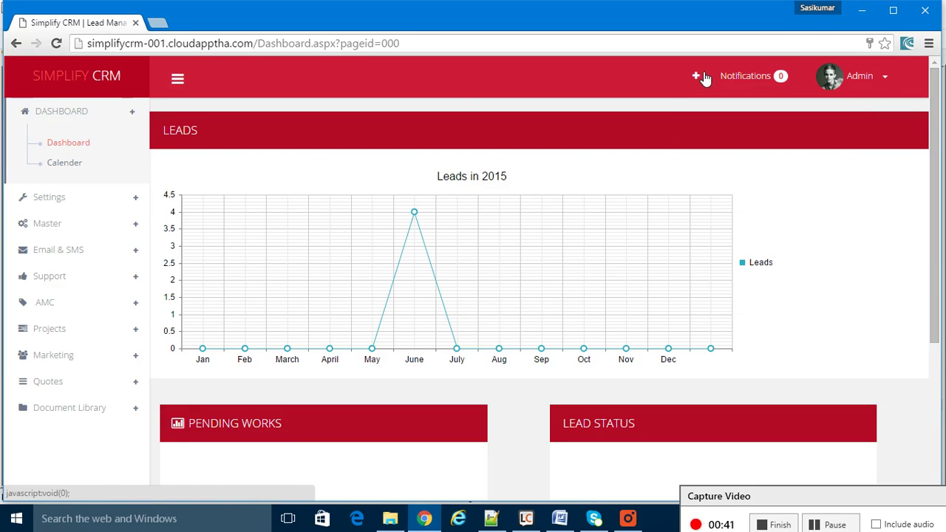
- Open the scheduler from the notifications and add a "hello world" entry on 1 December 2015
{"action": "left_click", "coordinate": [745, 76]}
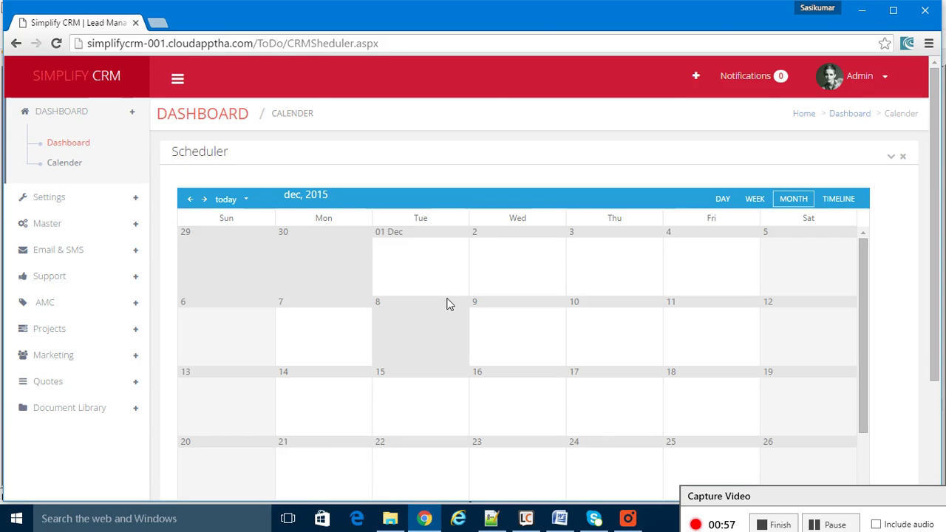
{"action": "left_click", "coordinate": [417, 268]}
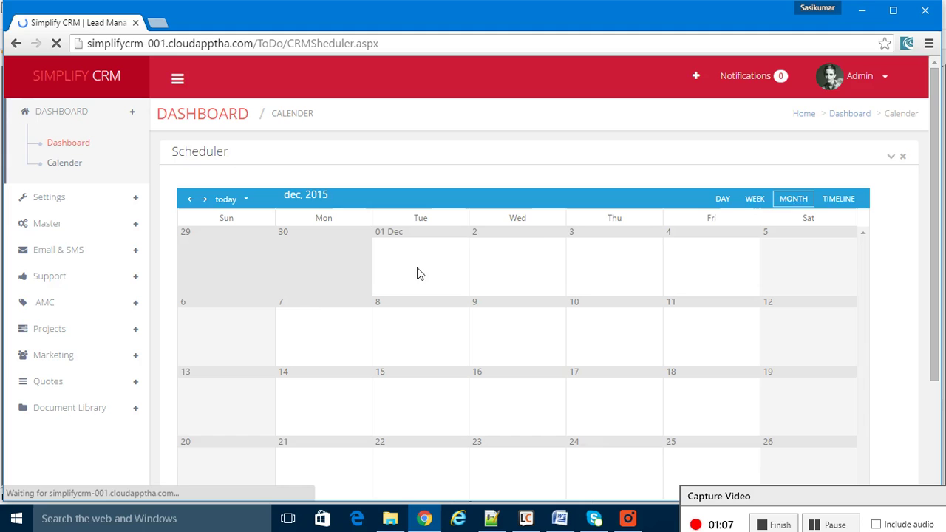
{"action": "double_click", "coordinate": [418, 270]}
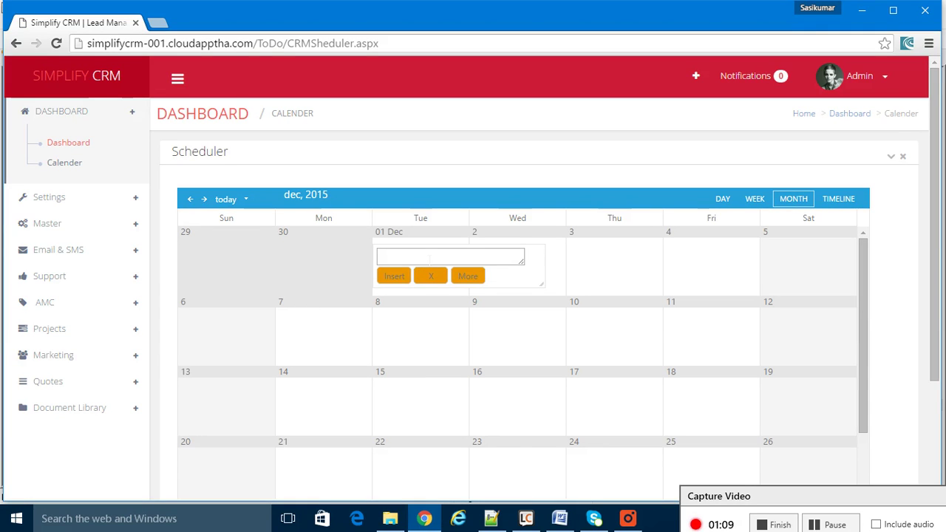
{"action": "type", "text": "hell"}
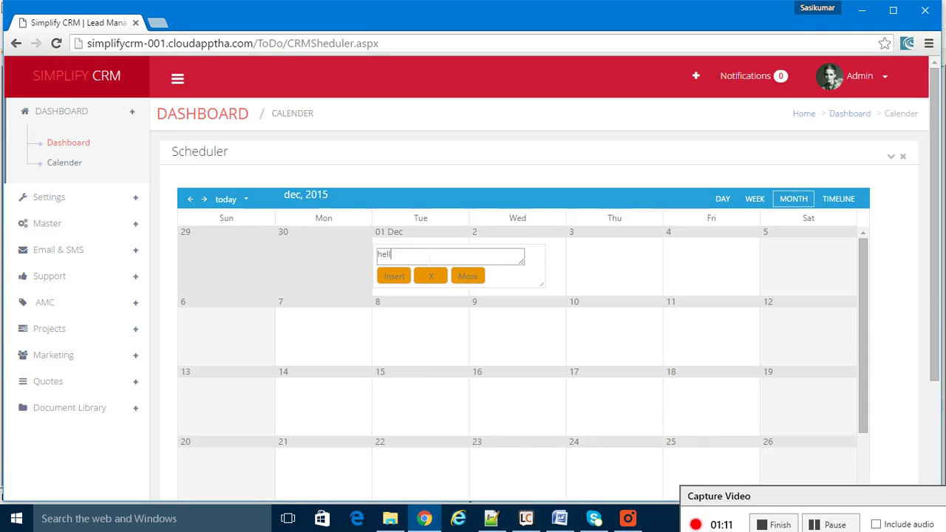
{"action": "type", "text": "o world"}
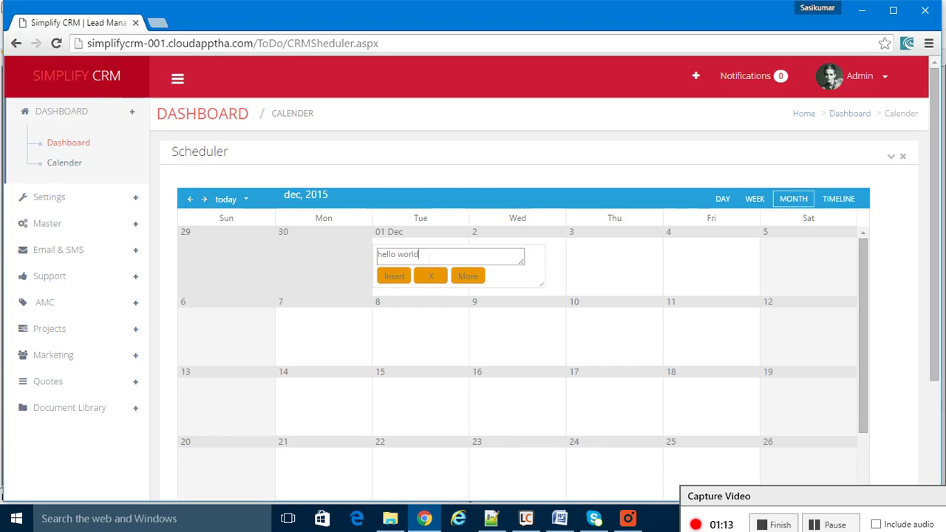
{"action": "left_click", "coordinate": [396, 277]}
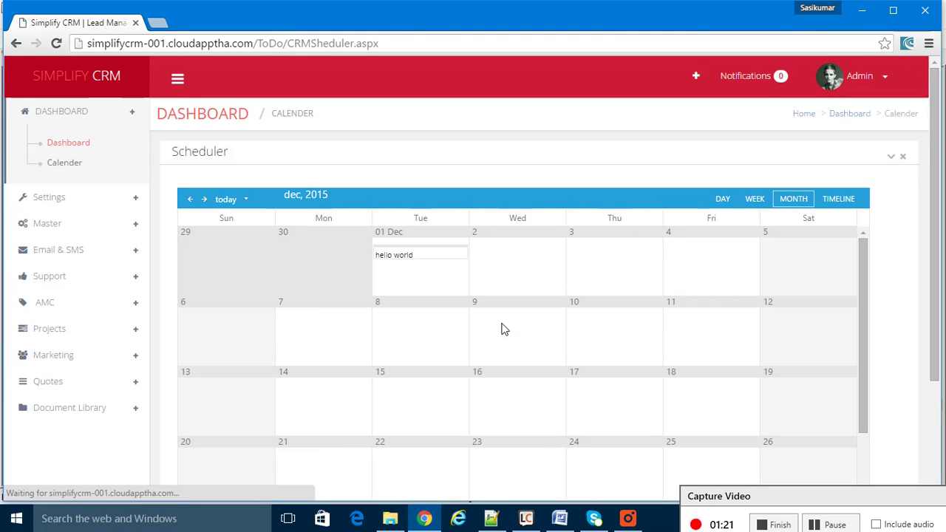
{"action": "scroll", "coordinate": [500, 329], "scroll_direction": "down", "scroll_amount": 3}
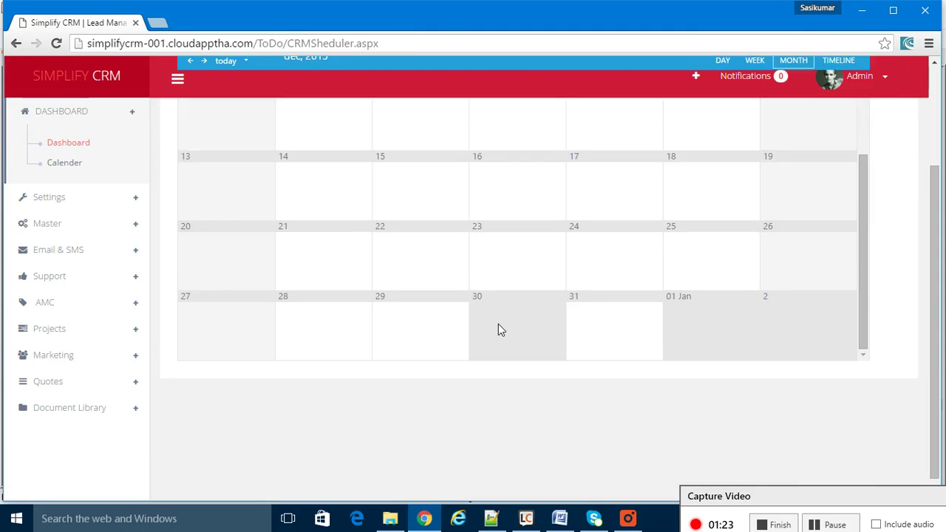
{"action": "scroll", "coordinate": [190, 247], "scroll_direction": "up", "scroll_amount": 3}
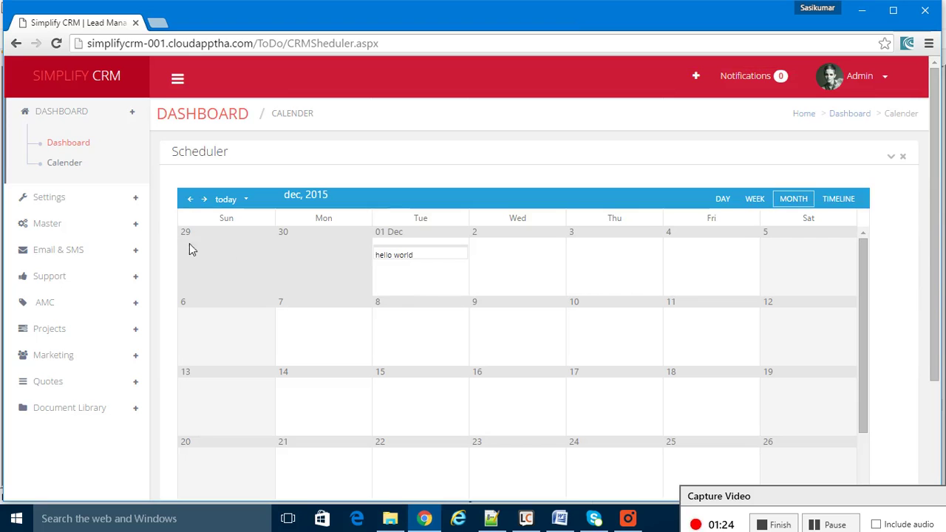
- View the branch list and the role list in the settings
{"action": "left_click", "coordinate": [133, 112]}
{"action": "left_click", "coordinate": [131, 144]}
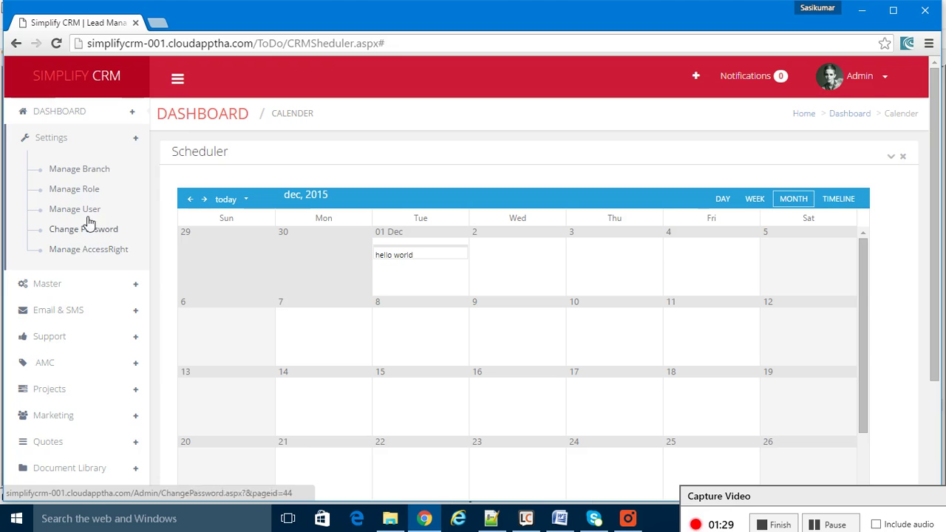
{"action": "left_click", "coordinate": [111, 249]}
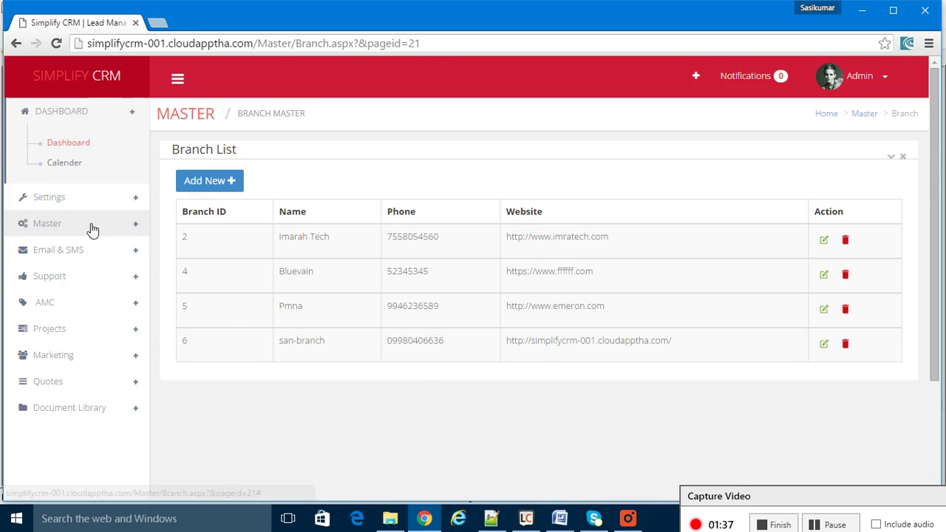
{"action": "left_click", "coordinate": [95, 201]}
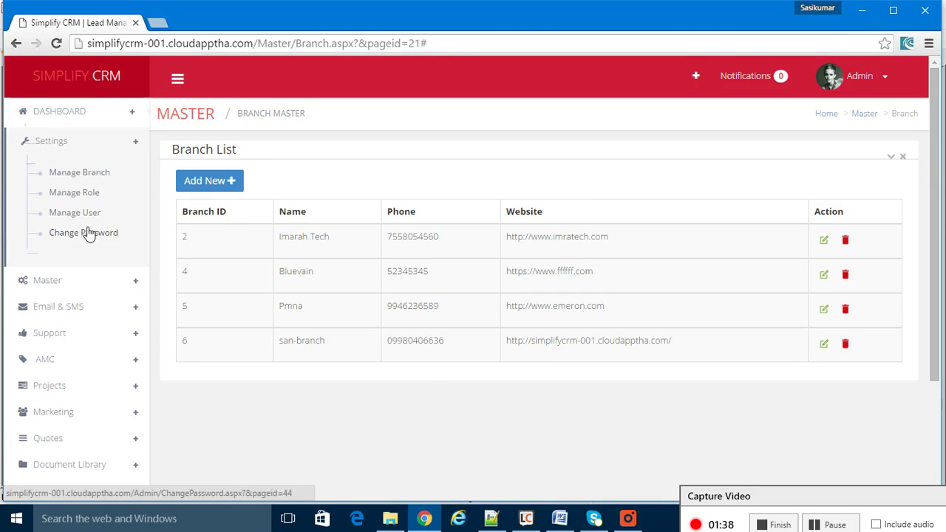
{"action": "left_click", "coordinate": [87, 189]}
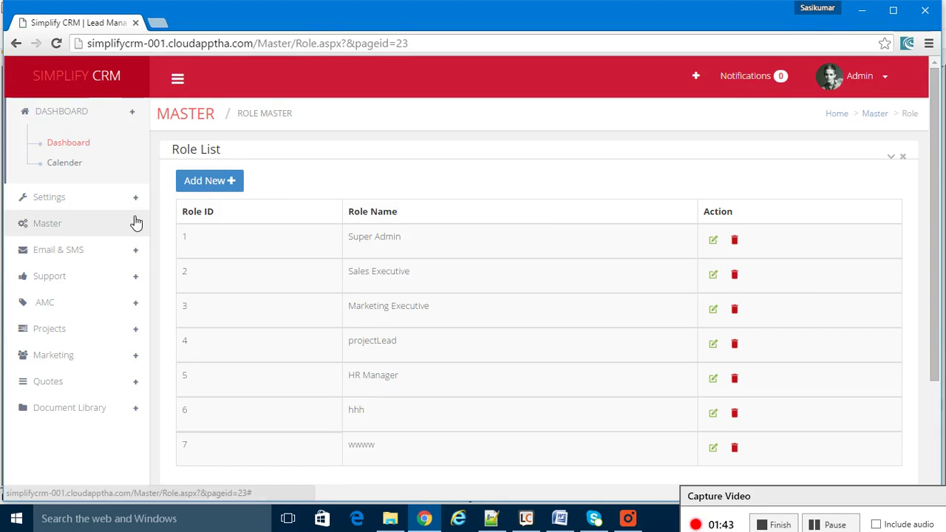
- Display the access rights of the Super Admin role for the Settings module and review the page permissions
{"action": "left_click", "coordinate": [70, 199]}
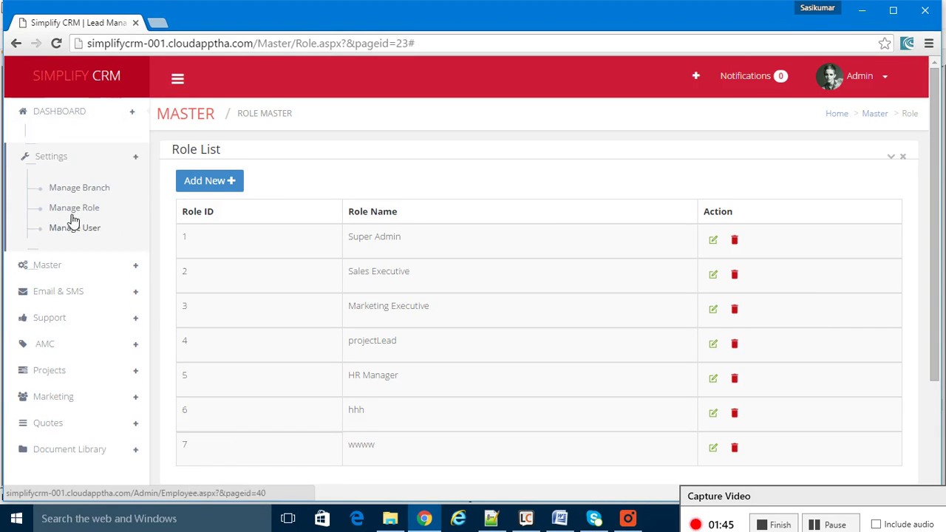
{"action": "left_click", "coordinate": [69, 250]}
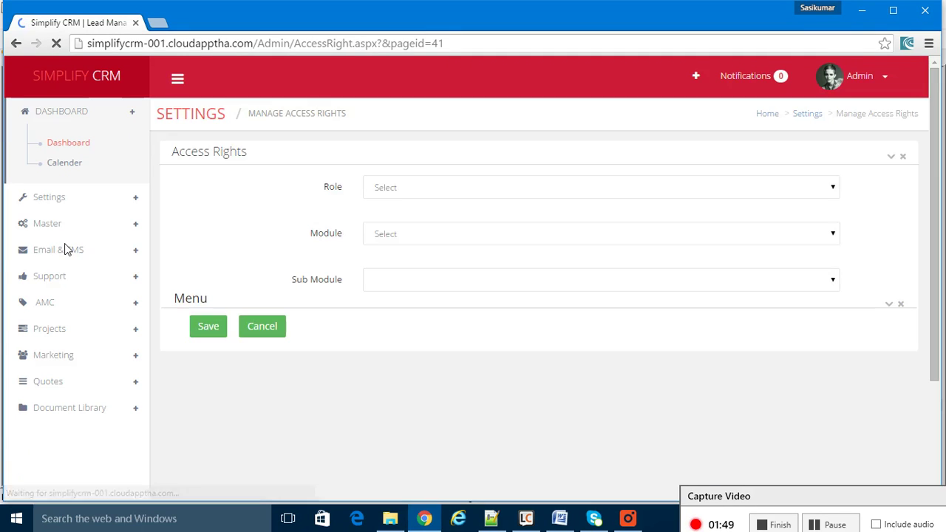
{"action": "left_click", "coordinate": [541, 188]}
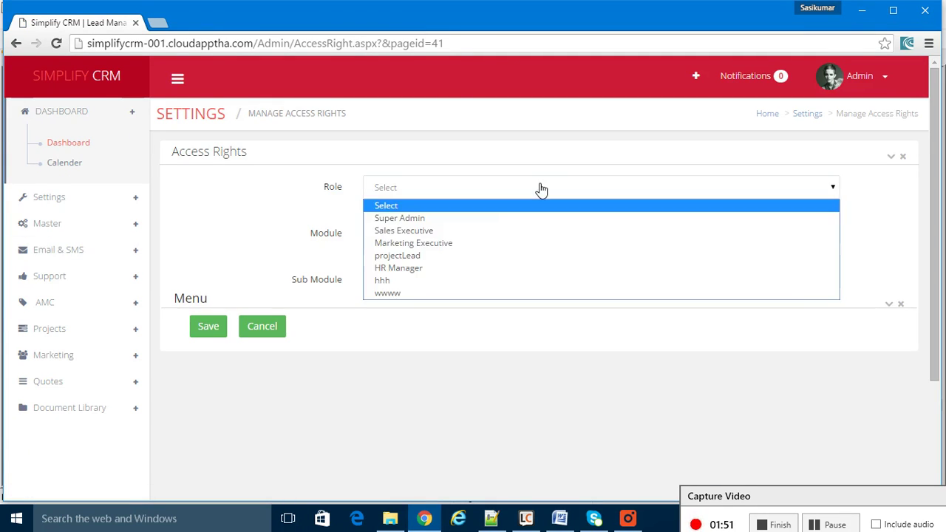
{"action": "left_click", "coordinate": [494, 217]}
{"action": "left_click", "coordinate": [469, 238]}
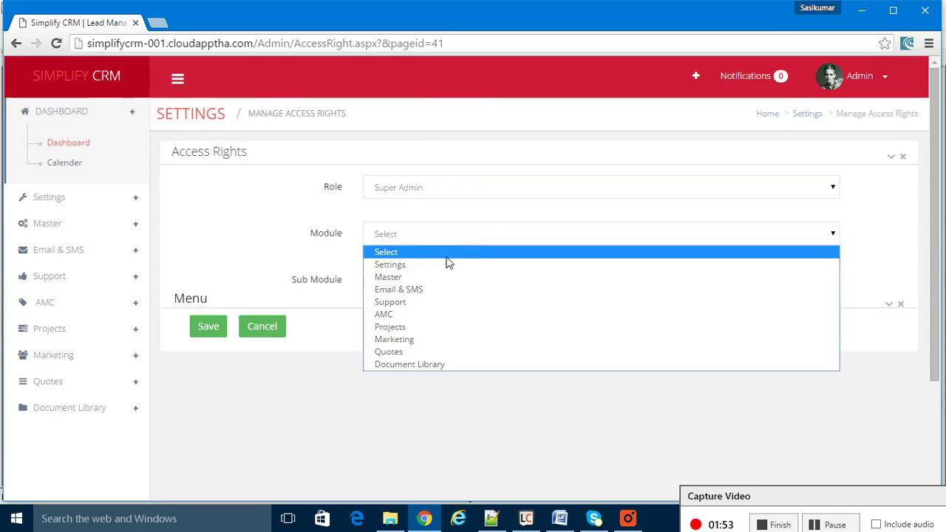
{"action": "left_click", "coordinate": [445, 265]}
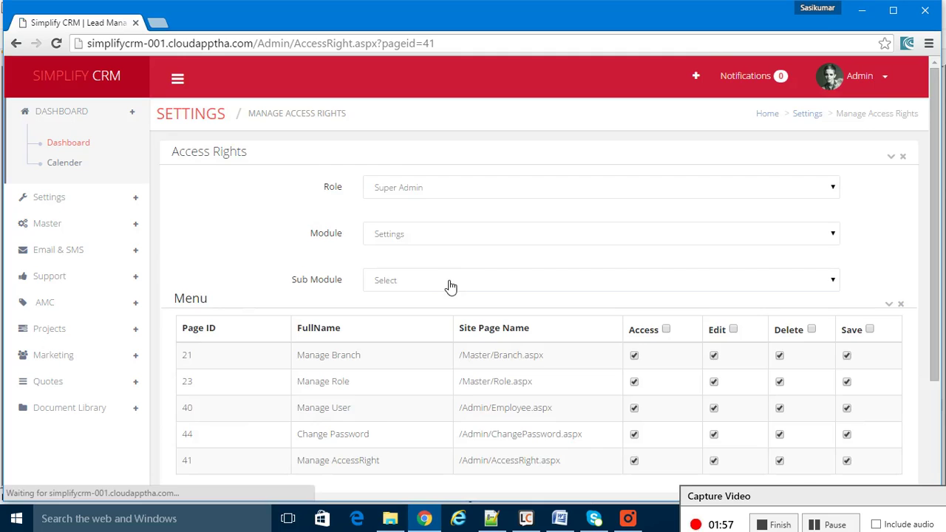
{"action": "scroll", "coordinate": [451, 287], "scroll_direction": "down", "scroll_amount": 2}
{"action": "scroll", "coordinate": [466, 297], "scroll_direction": "up", "scroll_amount": 2}
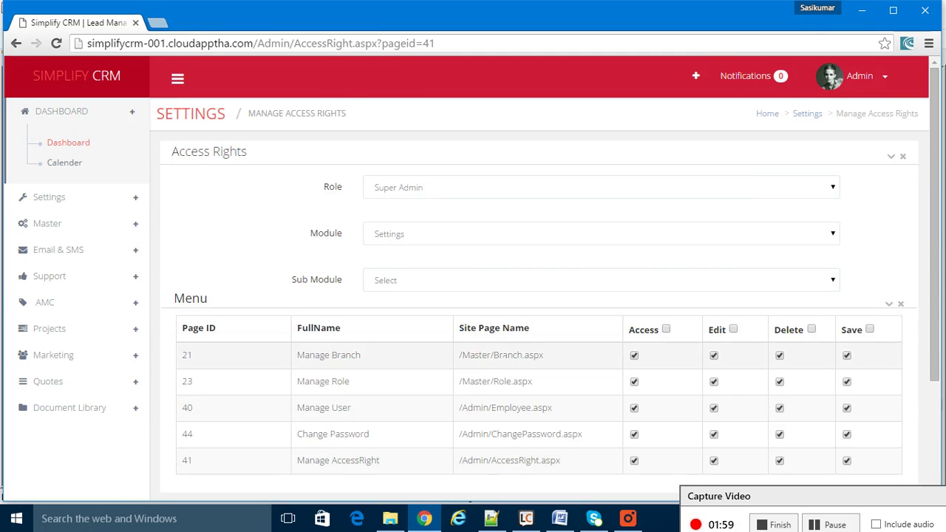
{"action": "scroll", "coordinate": [496, 356], "scroll_direction": "down", "scroll_amount": 2}
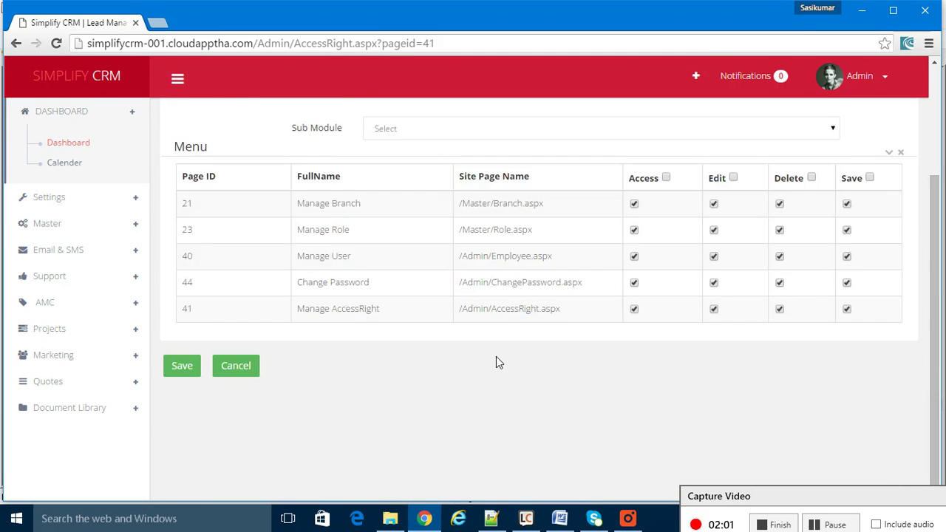
{"action": "scroll", "coordinate": [496, 357], "scroll_direction": "up", "scroll_amount": 2}
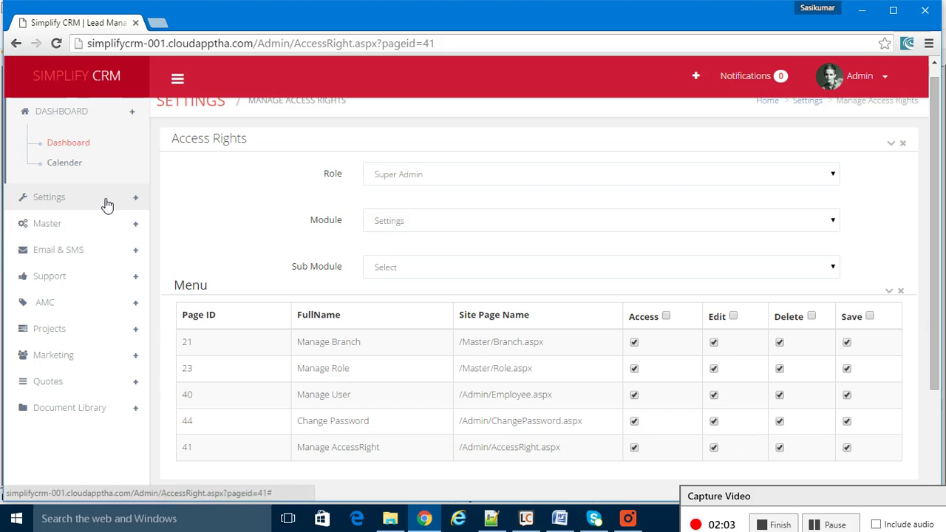
- View the country master list and look through the available master data categories
{"action": "left_click", "coordinate": [111, 230]}
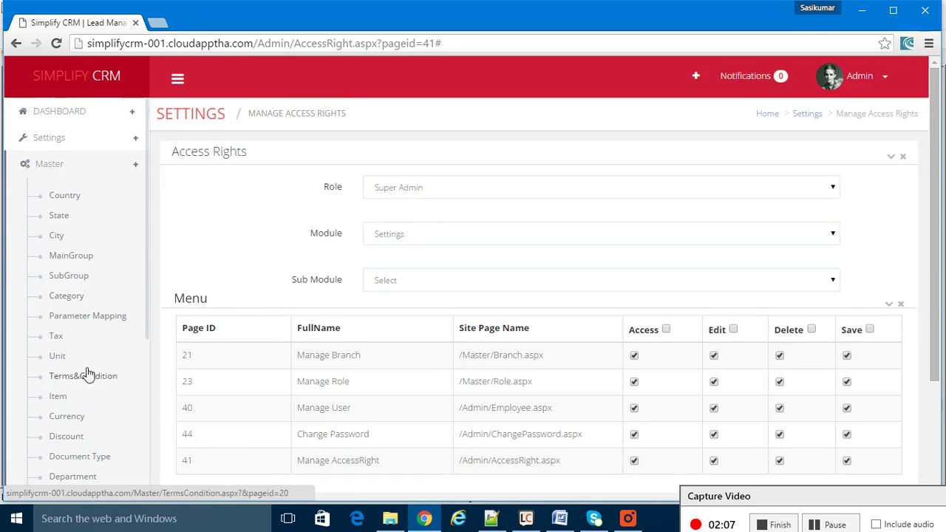
{"action": "left_click", "coordinate": [60, 195]}
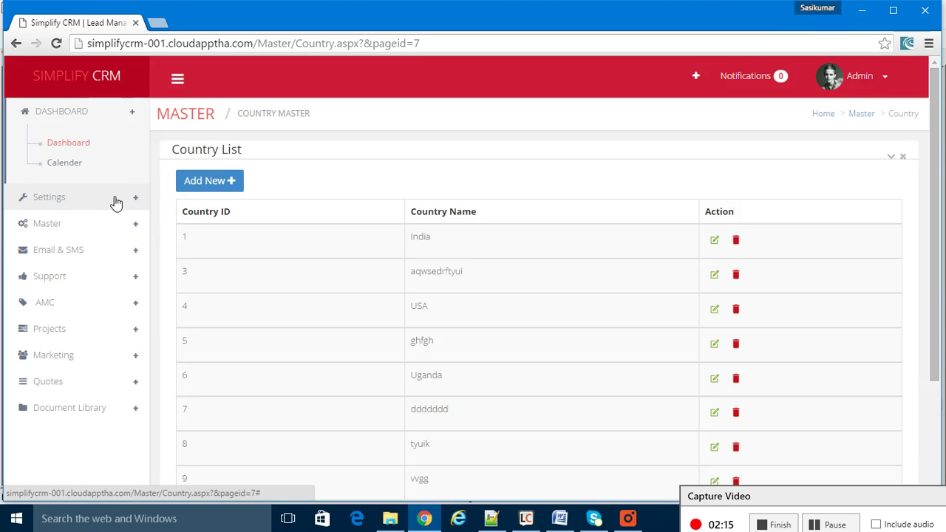
{"action": "left_click", "coordinate": [116, 203]}
{"action": "left_click", "coordinate": [116, 144]}
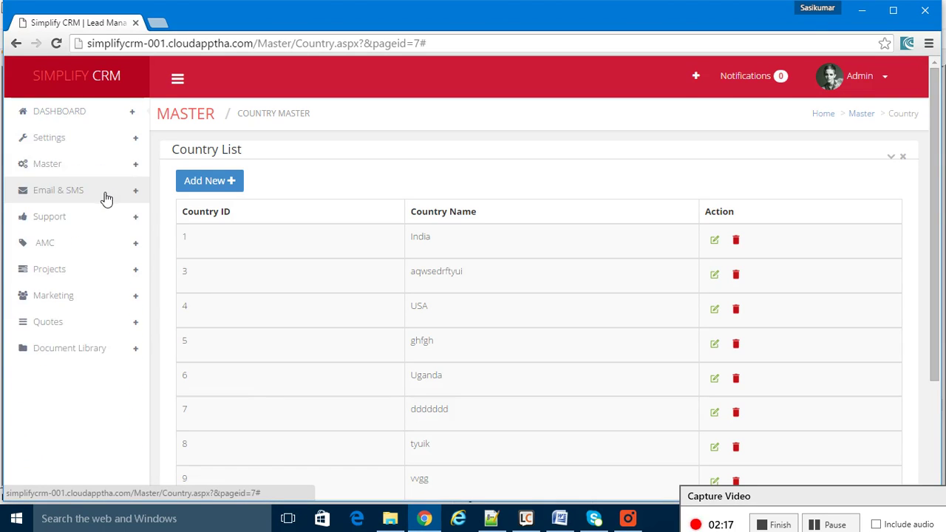
{"action": "left_click", "coordinate": [109, 165]}
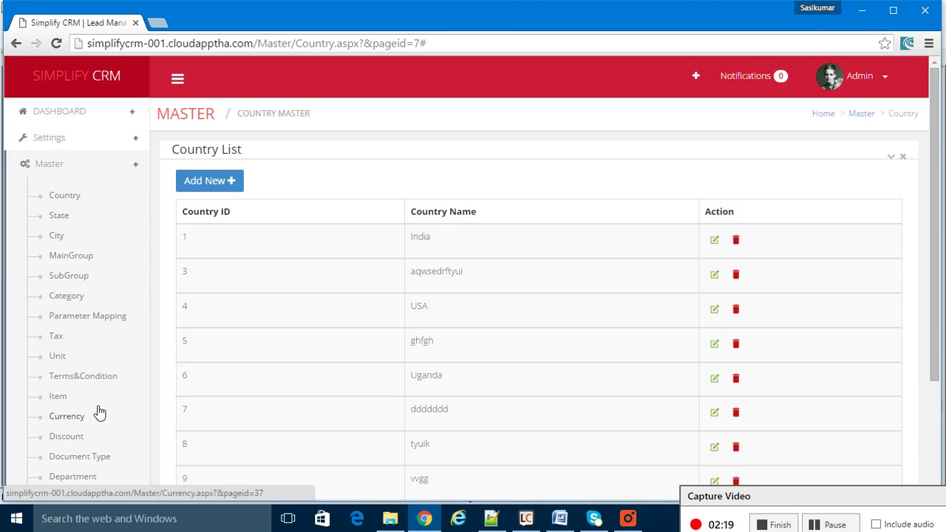
{"action": "scroll", "coordinate": [99, 412], "scroll_direction": "down", "scroll_amount": 2}
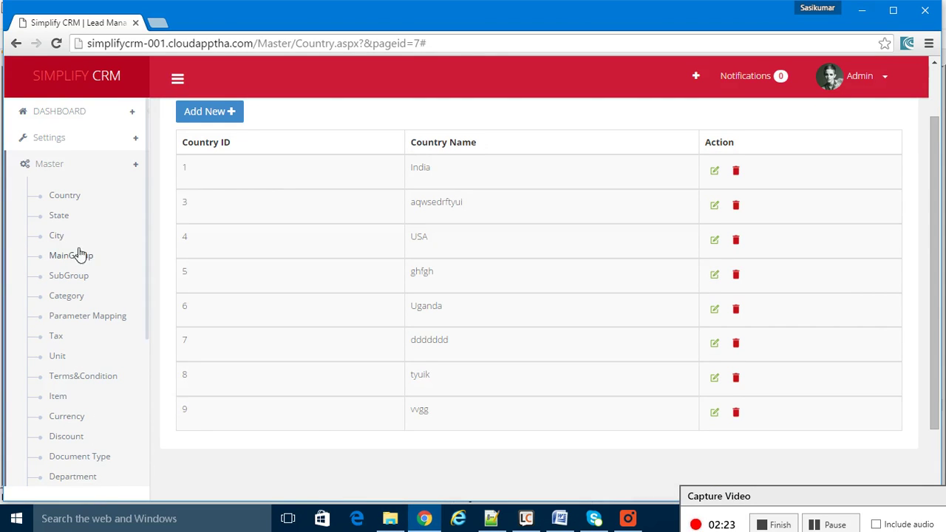
{"action": "left_click", "coordinate": [100, 170]}
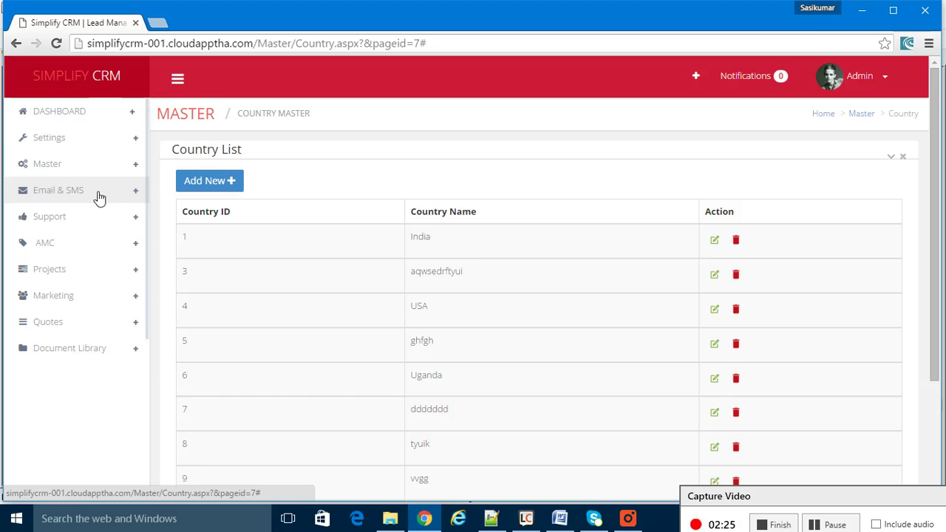
- Open a new SMS message form from the email and SMS creation page
{"action": "left_click", "coordinate": [100, 194]}
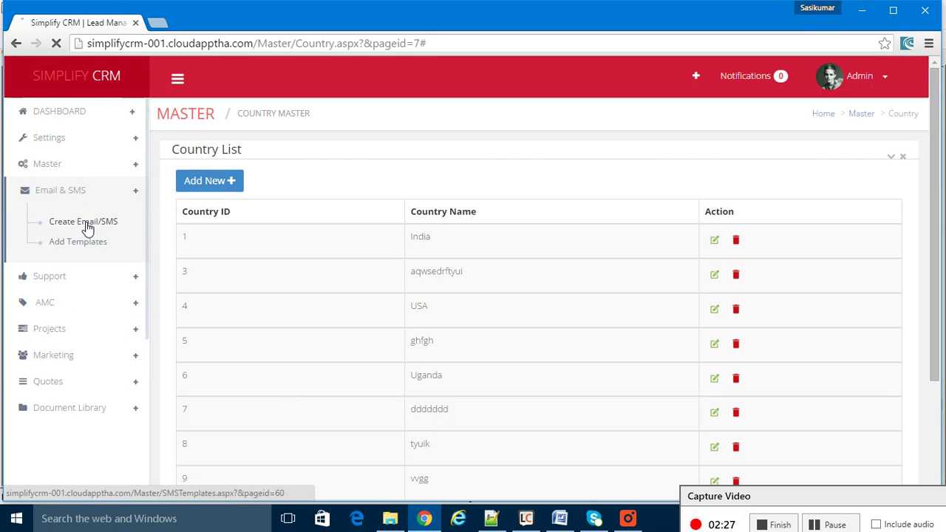
{"action": "left_click", "coordinate": [85, 223]}
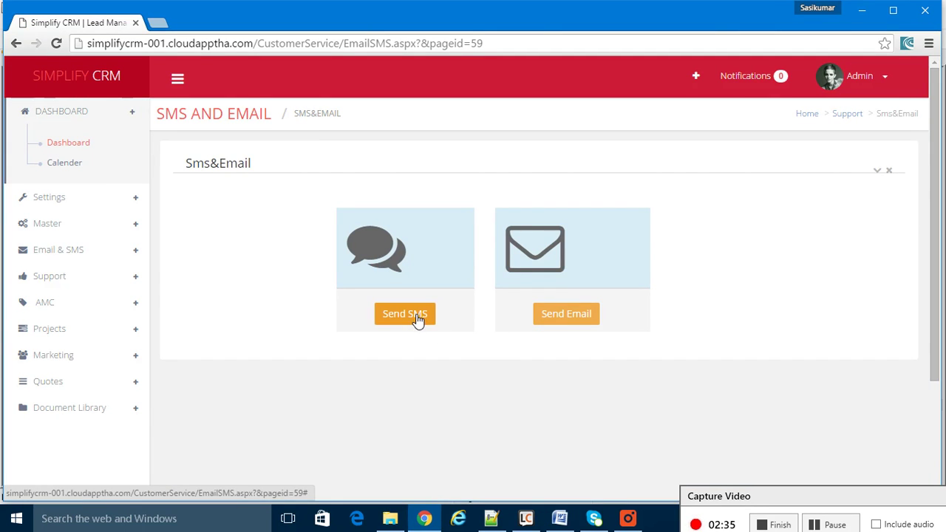
{"action": "left_click", "coordinate": [418, 316]}
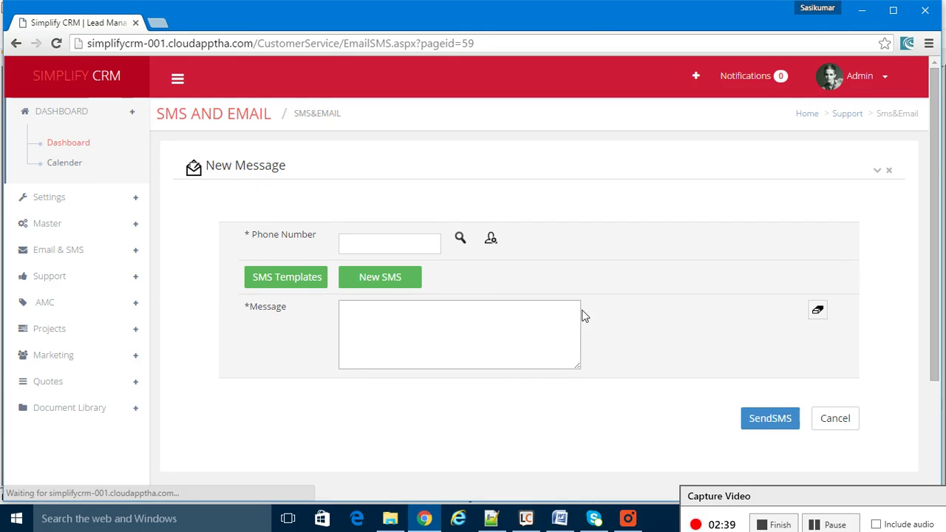
{"action": "left_click", "coordinate": [462, 239]}
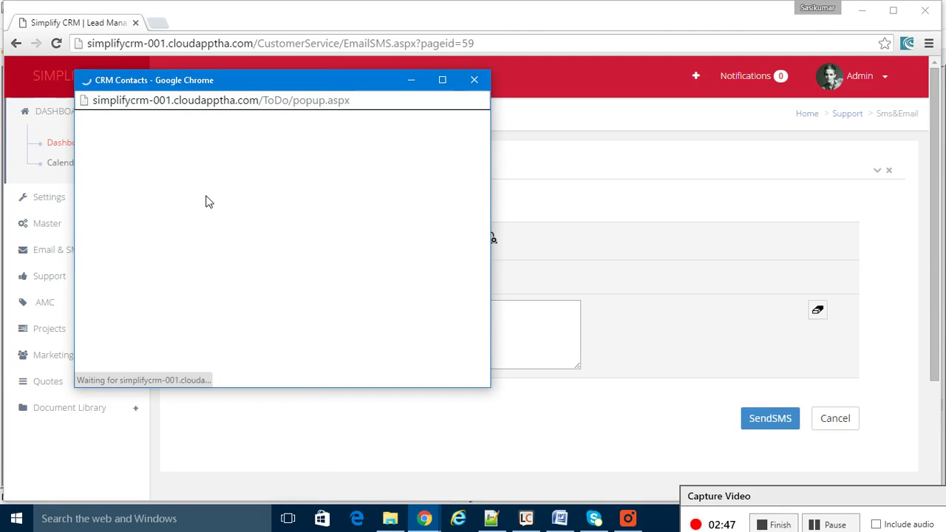
{"action": "left_click_drag", "start_coordinate": [301, 89], "coordinate": [680, 142]}
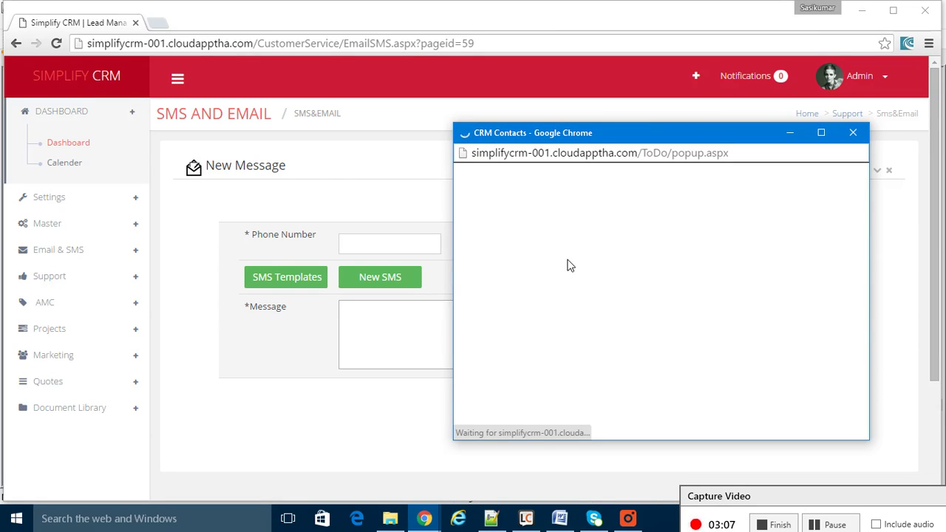
{"action": "left_click", "coordinate": [853, 133]}
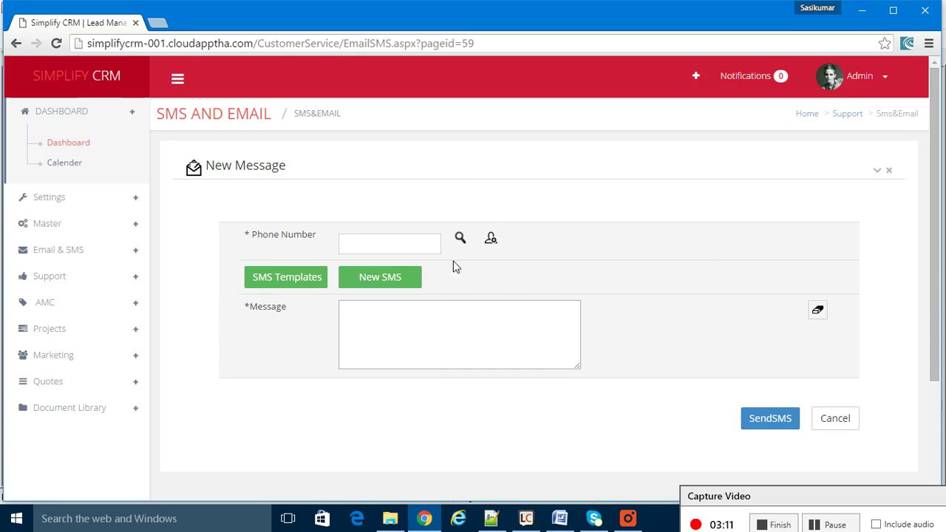
- Select the morgan company from the customer contacts as the recipient of the new SMS message
{"action": "left_click", "coordinate": [461, 242]}
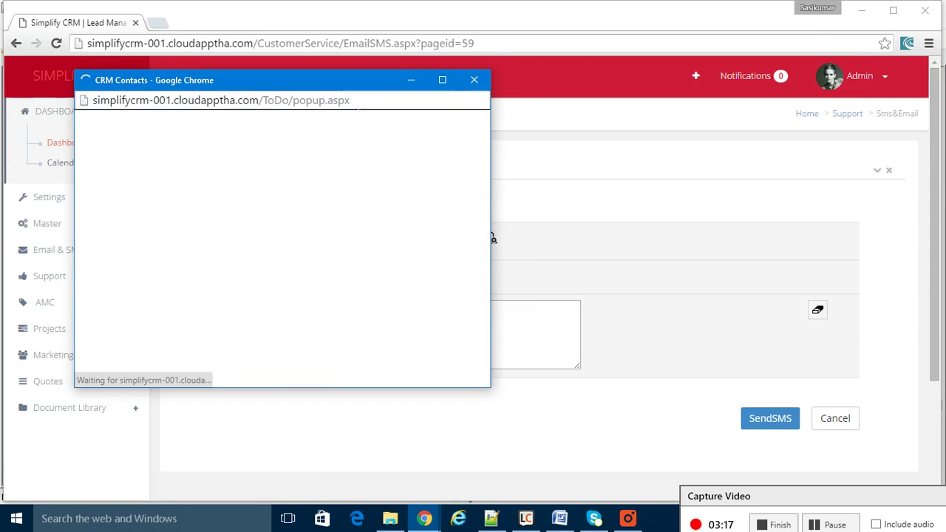
{"action": "left_click_drag", "start_coordinate": [341, 85], "coordinate": [532, 123]}
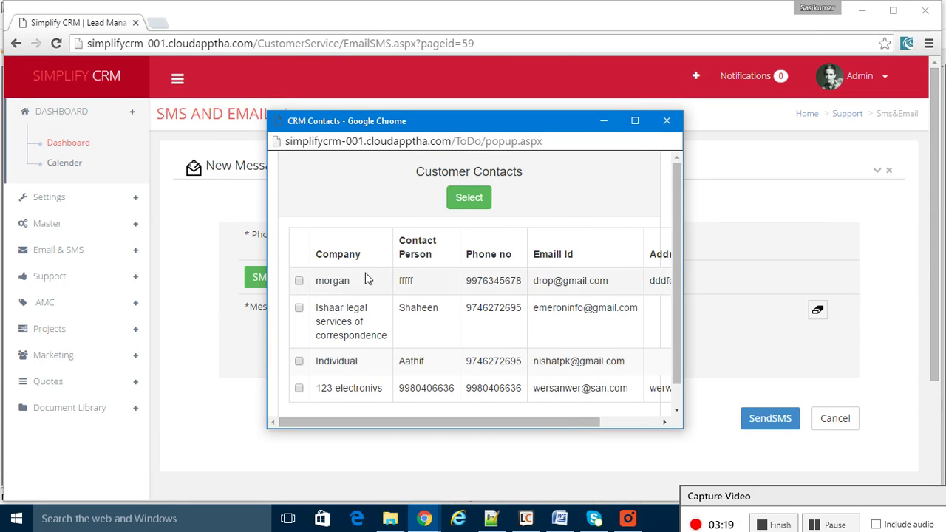
{"action": "left_click", "coordinate": [299, 285]}
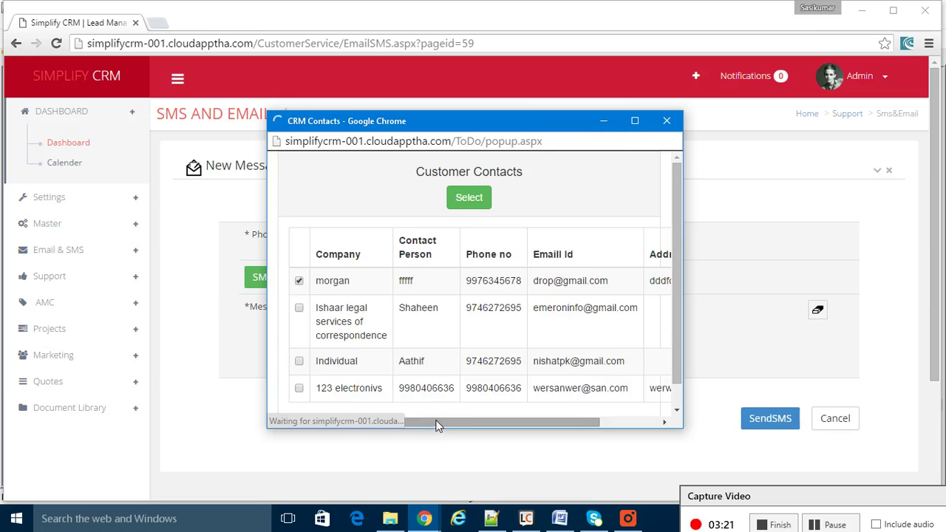
{"action": "left_click_drag", "start_coordinate": [437, 422], "coordinate": [569, 414]}
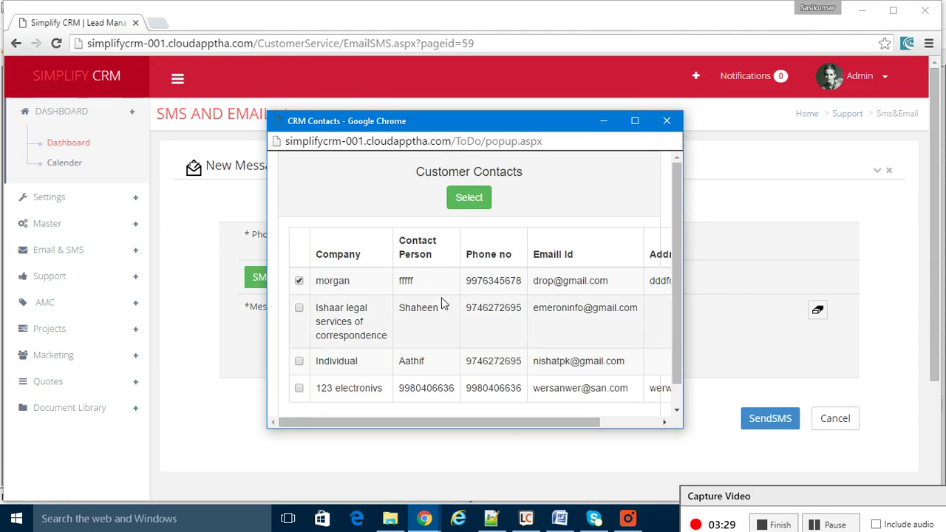
{"action": "left_click", "coordinate": [468, 204]}
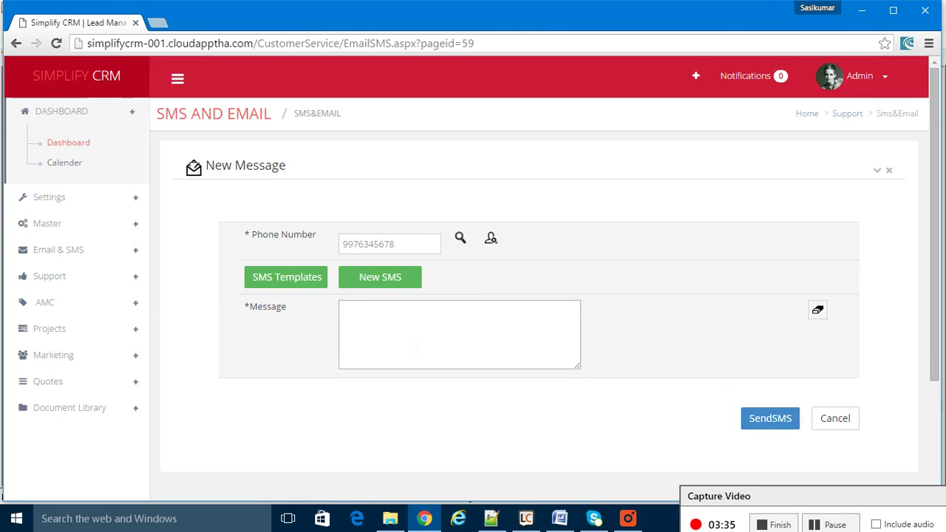
- Open a new email form from the email and SMS creation page
{"action": "left_click", "coordinate": [91, 259]}
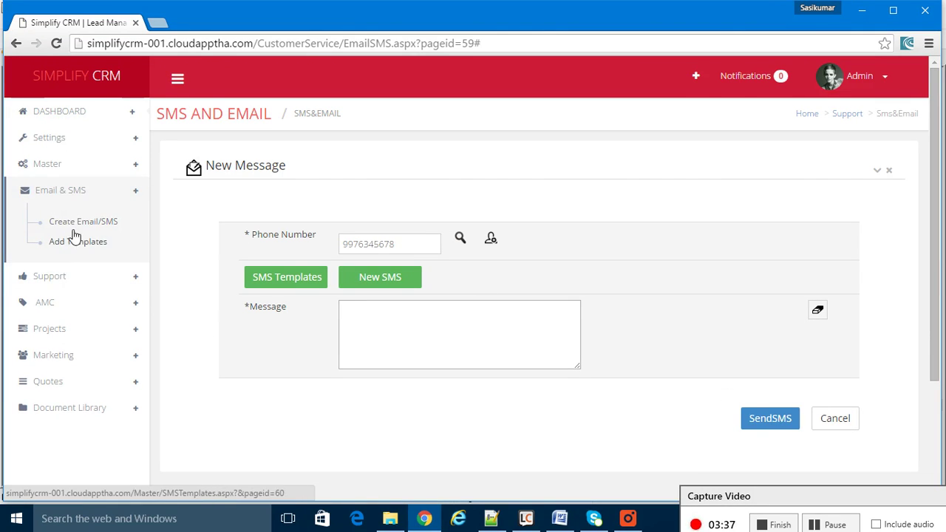
{"action": "left_click", "coordinate": [83, 223]}
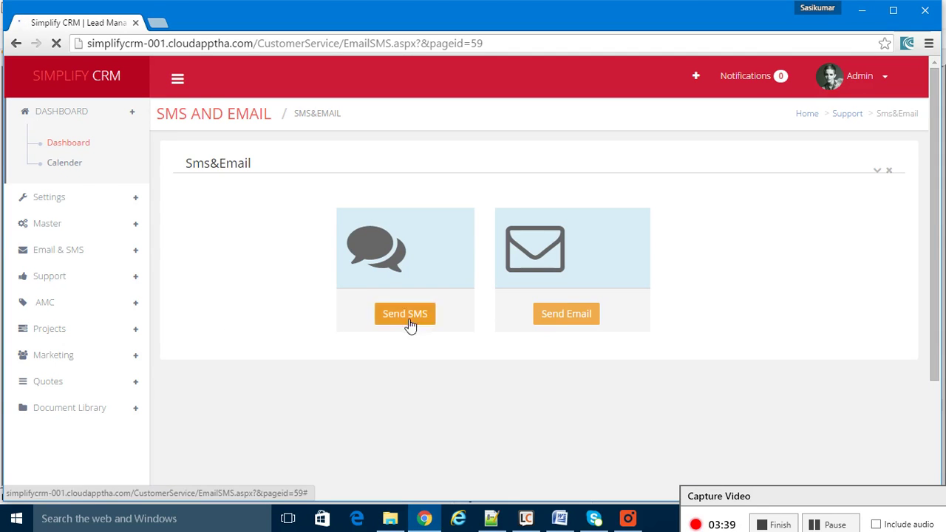
{"action": "left_click", "coordinate": [574, 318]}
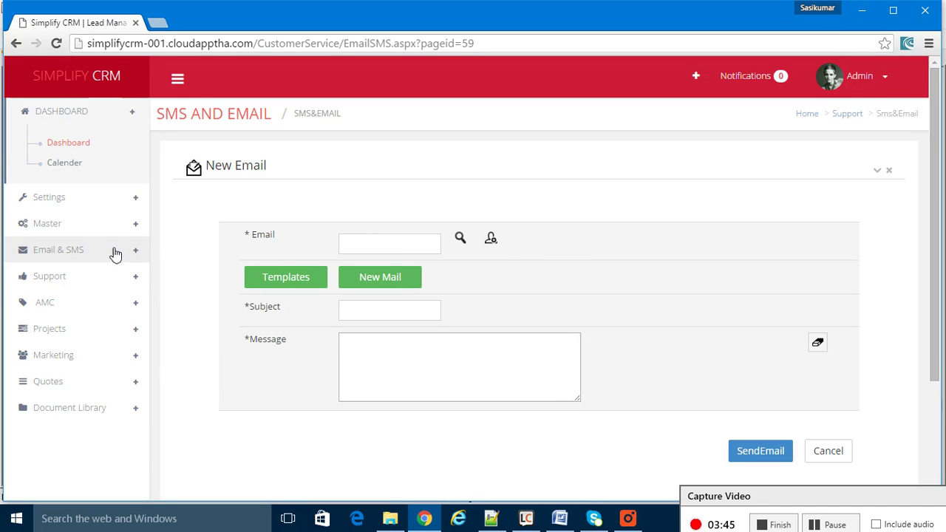
- Open the complaints list in the Support module and review the details of its first complaint
{"action": "left_click", "coordinate": [114, 276]}
{"action": "left_click", "coordinate": [80, 272]}
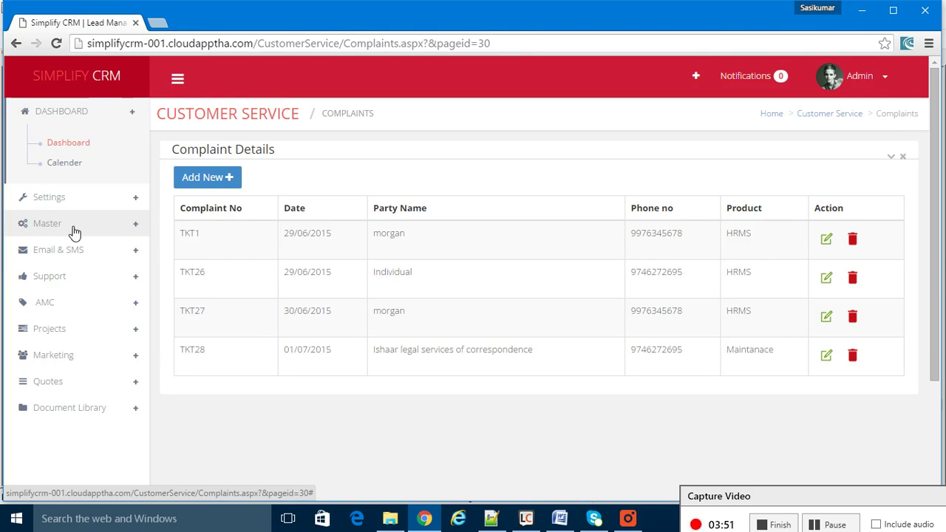
{"action": "left_click", "coordinate": [827, 241]}
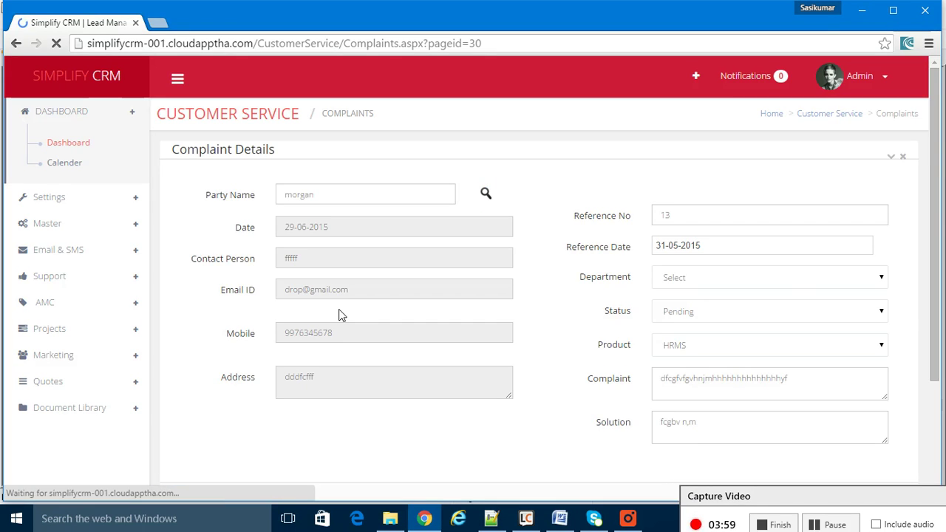
{"action": "scroll", "coordinate": [338, 313], "scroll_direction": "down", "scroll_amount": 2}
{"action": "scroll", "coordinate": [338, 312], "scroll_direction": "up", "scroll_amount": 2}
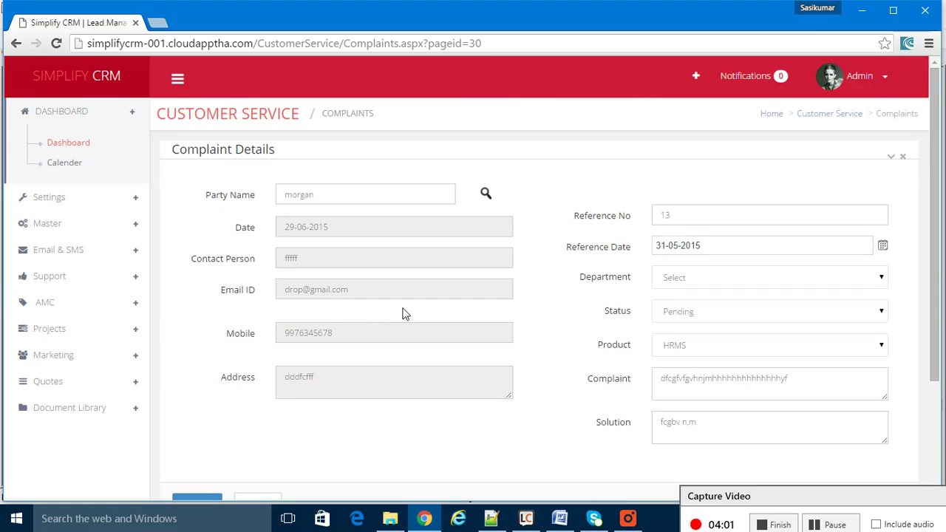
- Return to the complaints list and look through the options of the AMC module
{"action": "left_click", "coordinate": [83, 277]}
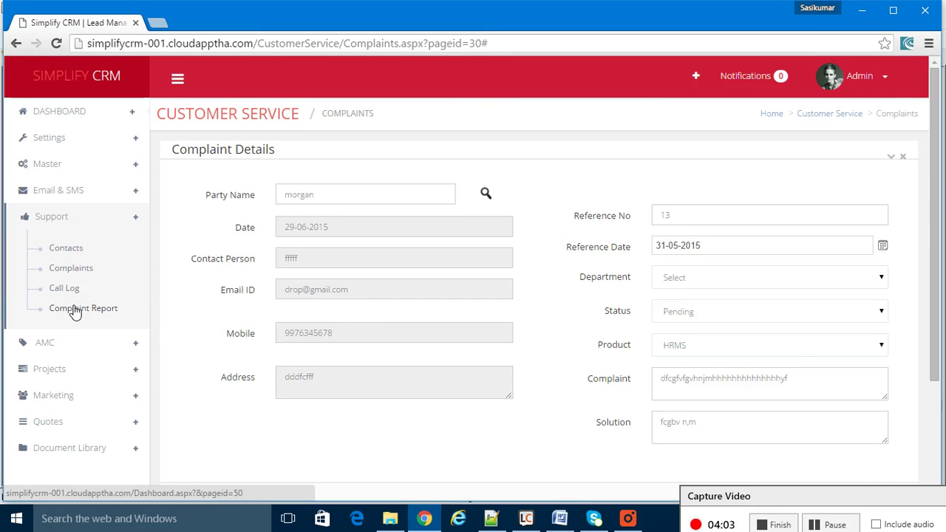
{"action": "left_click", "coordinate": [77, 268]}
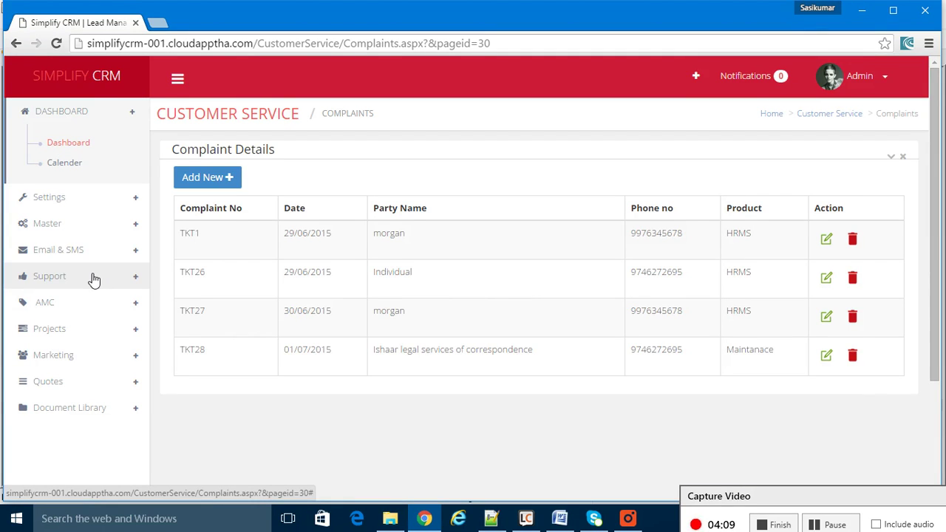
{"action": "left_click", "coordinate": [88, 305]}
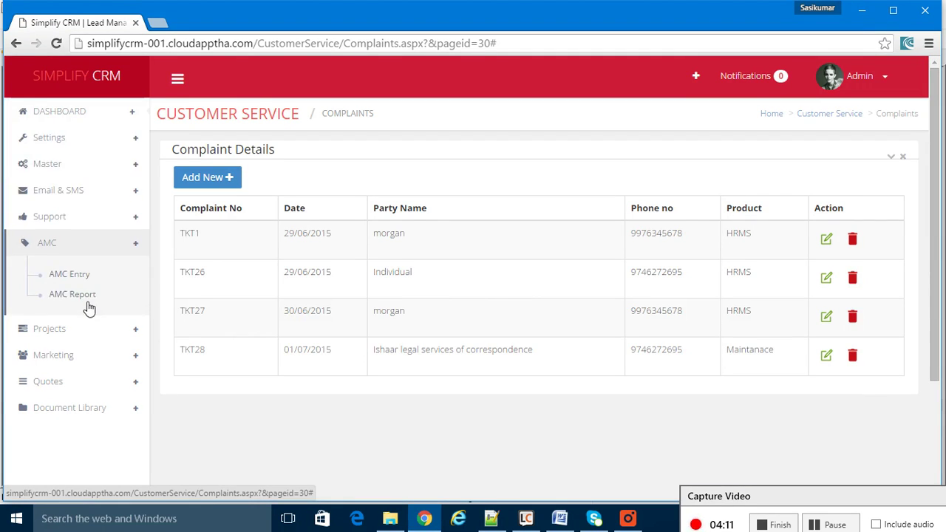
- Open the project dashboard and look over the currently active projects
{"action": "left_click", "coordinate": [96, 279]}
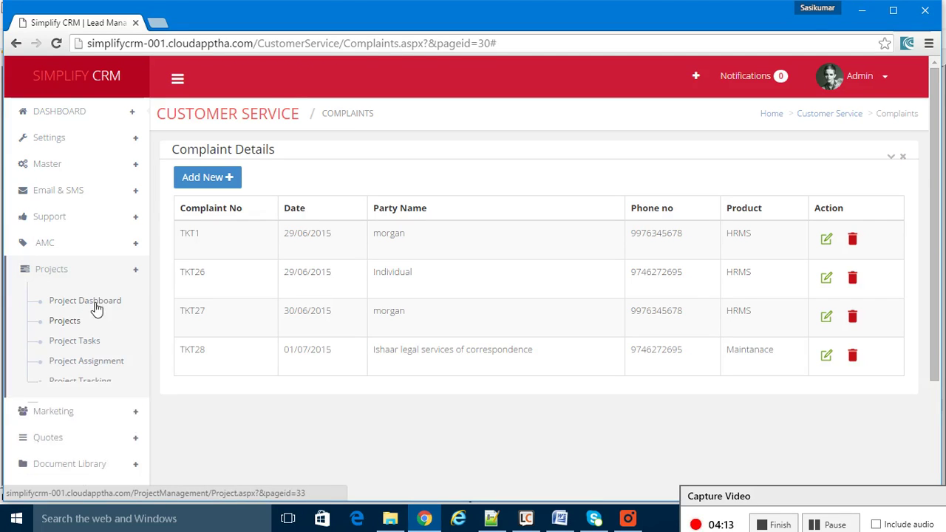
{"action": "left_click", "coordinate": [90, 308]}
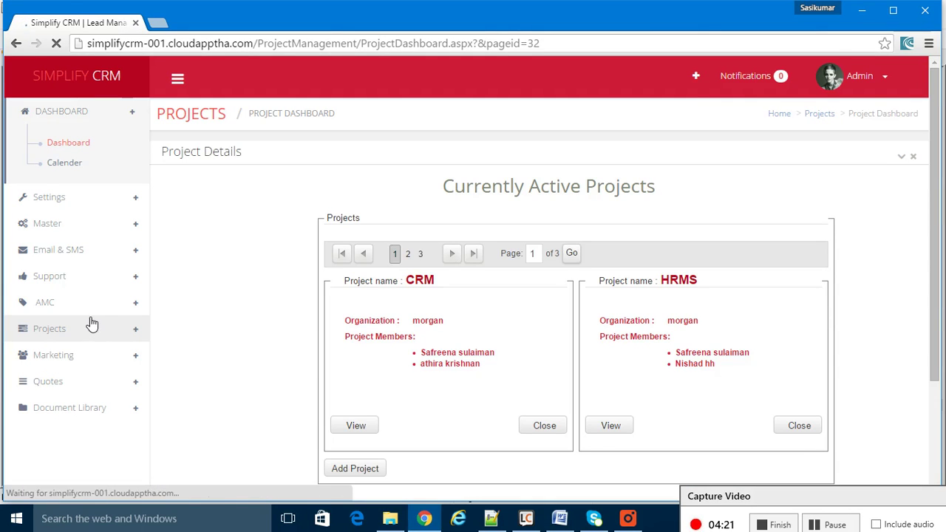
{"action": "scroll", "coordinate": [483, 332], "scroll_direction": "down", "scroll_amount": 2}
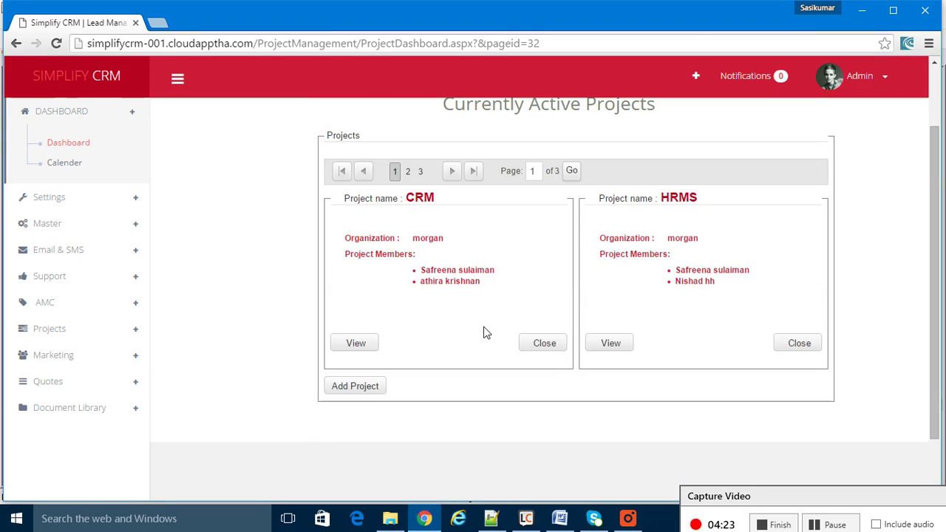
- View the details of the CRM project, including its dates, status and assigned employees
{"action": "left_click", "coordinate": [357, 345]}
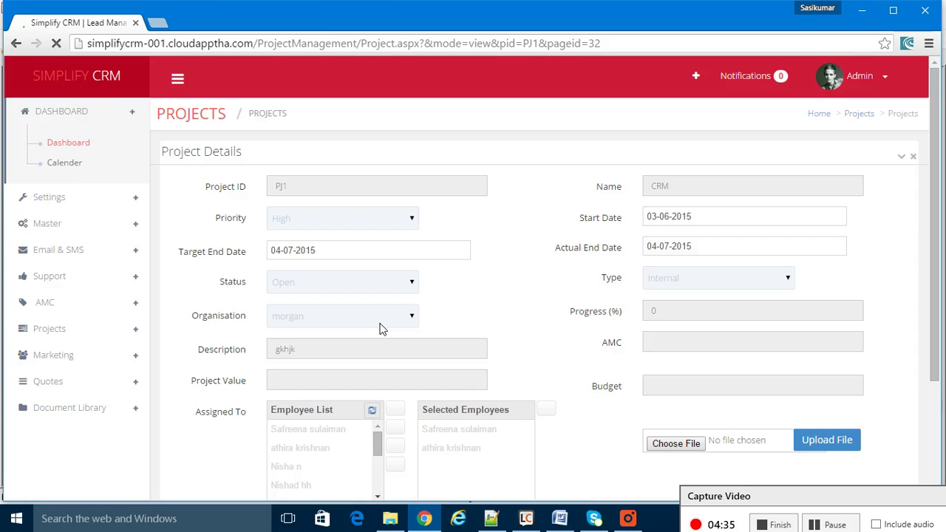
{"action": "scroll", "coordinate": [385, 329], "scroll_direction": "down", "scroll_amount": 3}
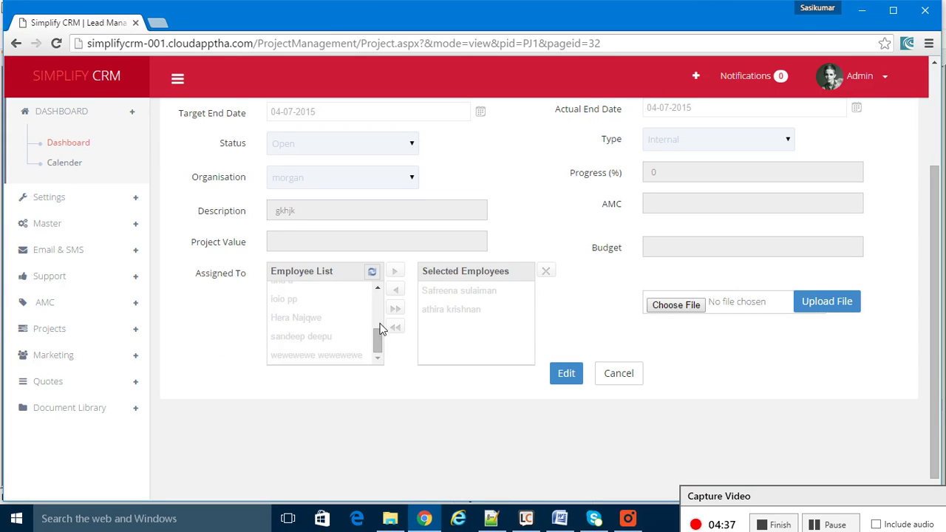
{"action": "scroll", "coordinate": [383, 329], "scroll_direction": "up", "scroll_amount": 4}
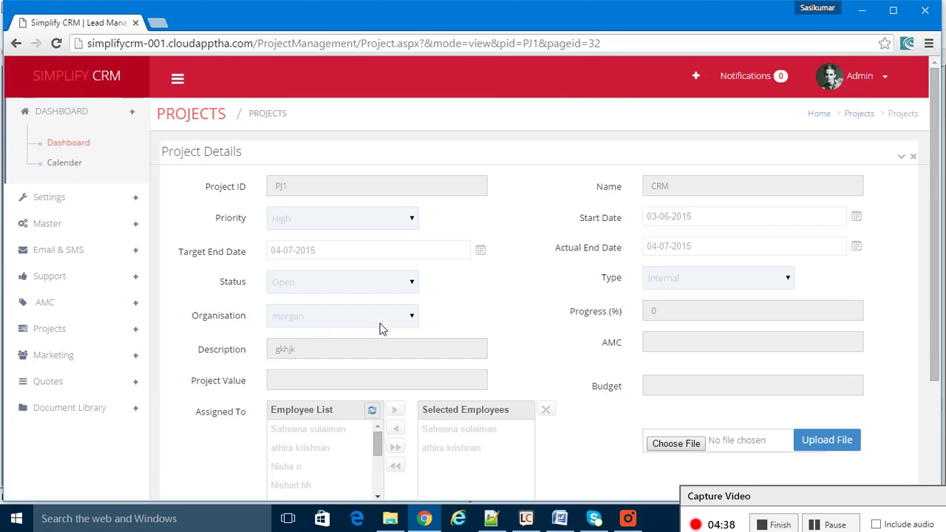
- View the project task list and the project assignment form
{"action": "left_click", "coordinate": [87, 337]}
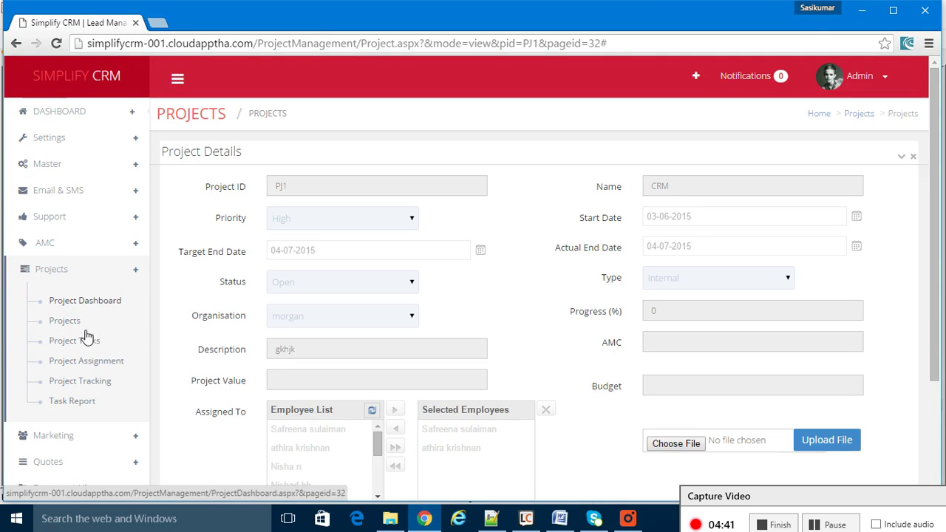
{"action": "left_click", "coordinate": [92, 341]}
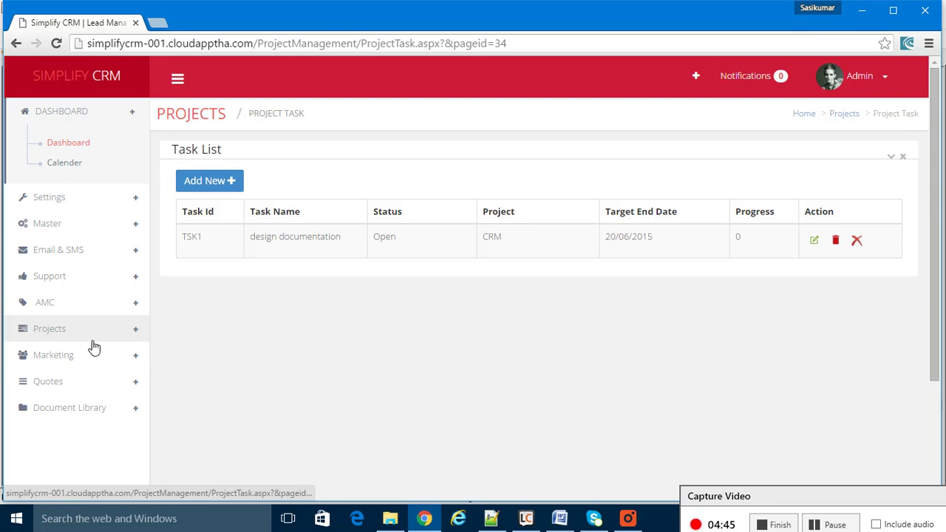
{"action": "left_click", "coordinate": [78, 330]}
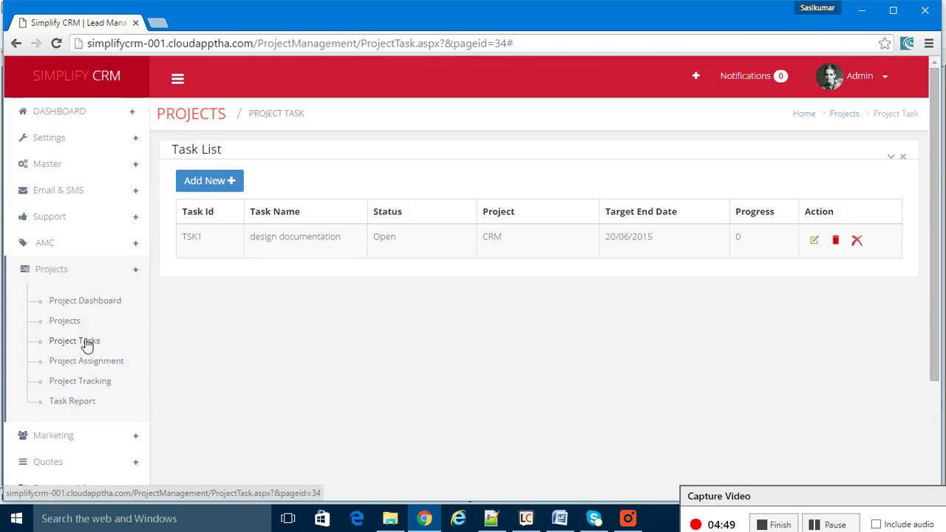
{"action": "left_click", "coordinate": [110, 362]}
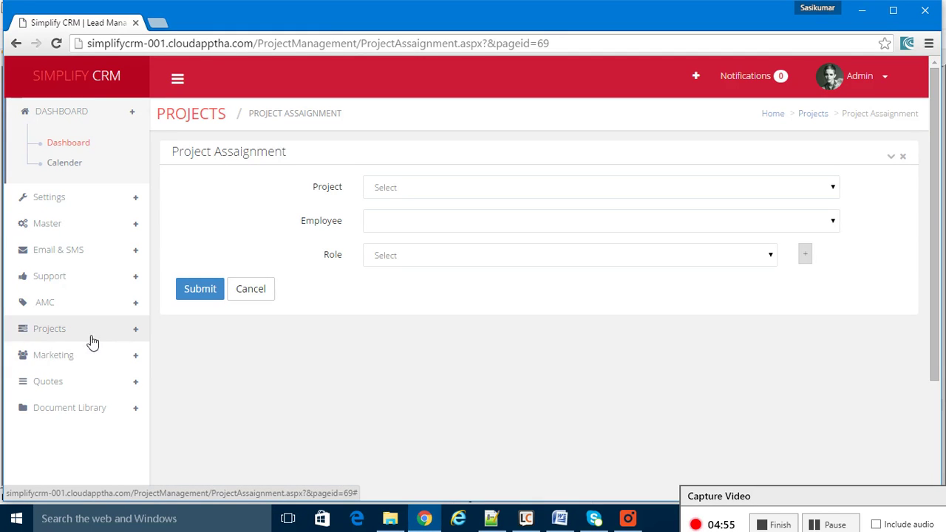
- Open the project tracking page of the Projects module
{"action": "left_click", "coordinate": [90, 329]}
{"action": "left_click", "coordinate": [79, 381]}
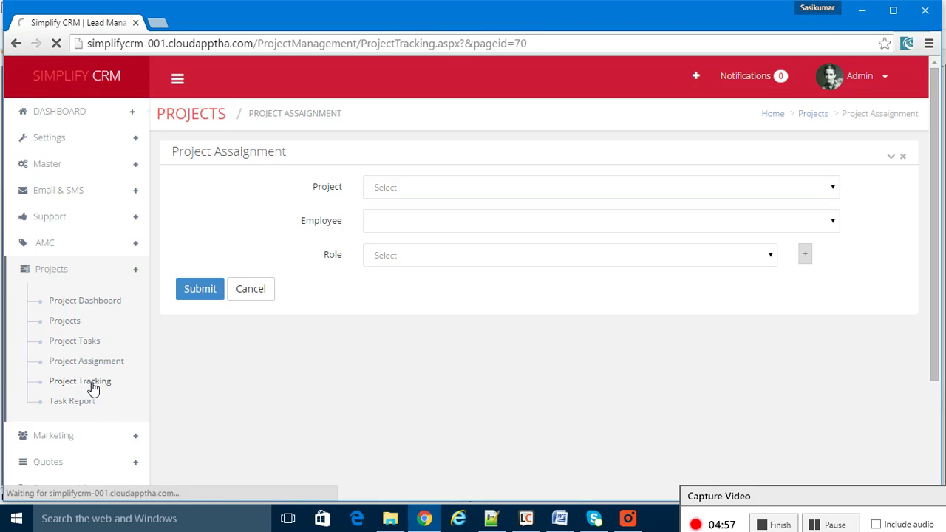